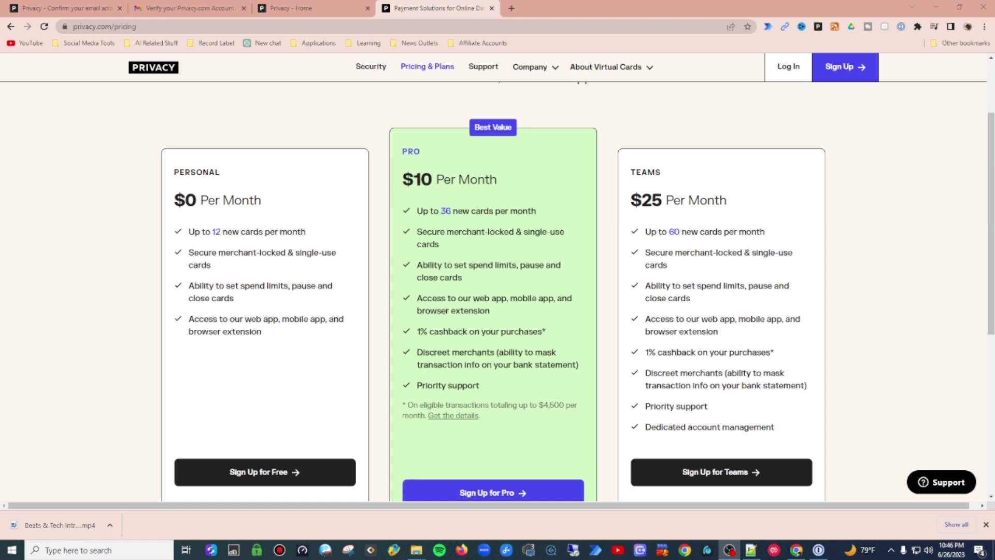
Create the first virtual card from the Getting Started checklist on the account home page, choosing Disney+ from the suggested streaming merchants.
left_click(319, 8)
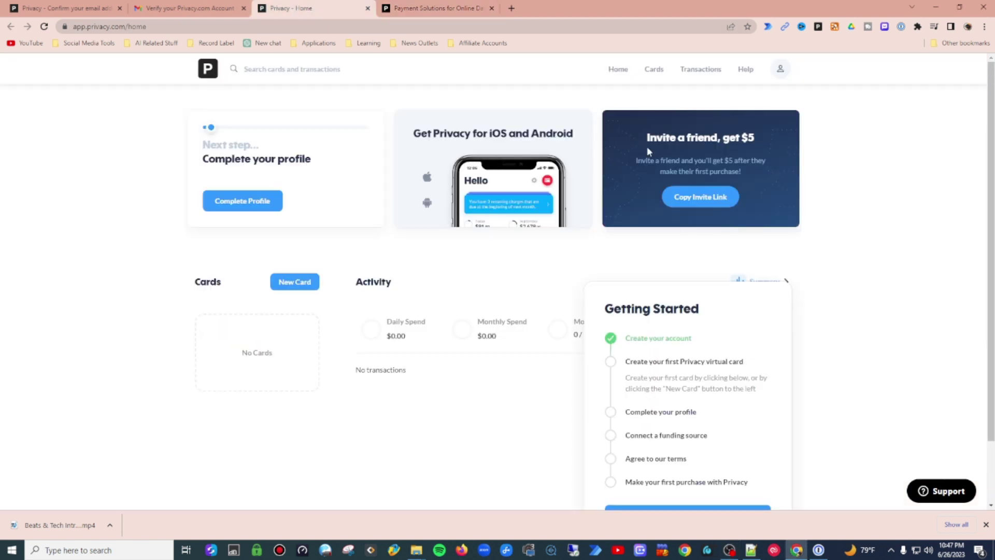
scroll(647, 146, "down", 2)
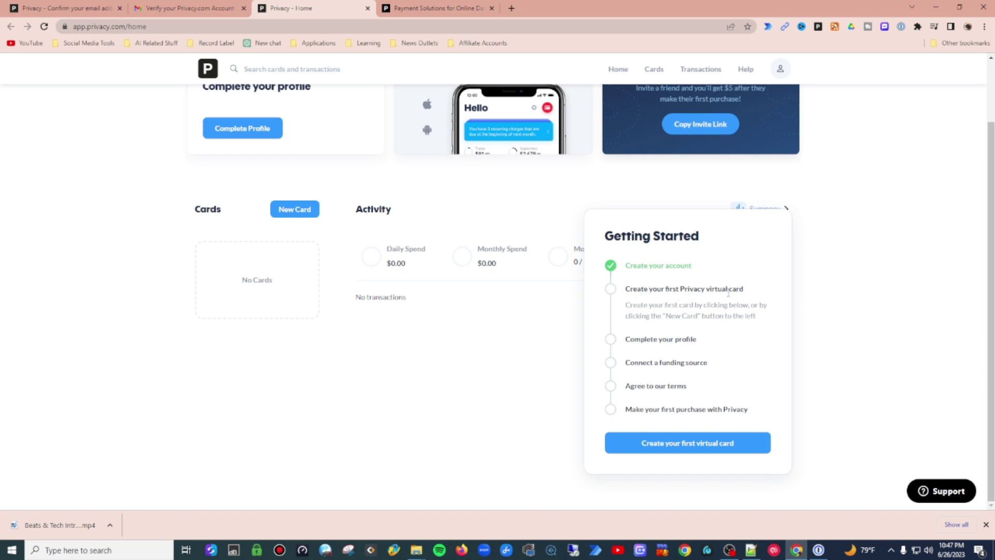
left_click(703, 441)
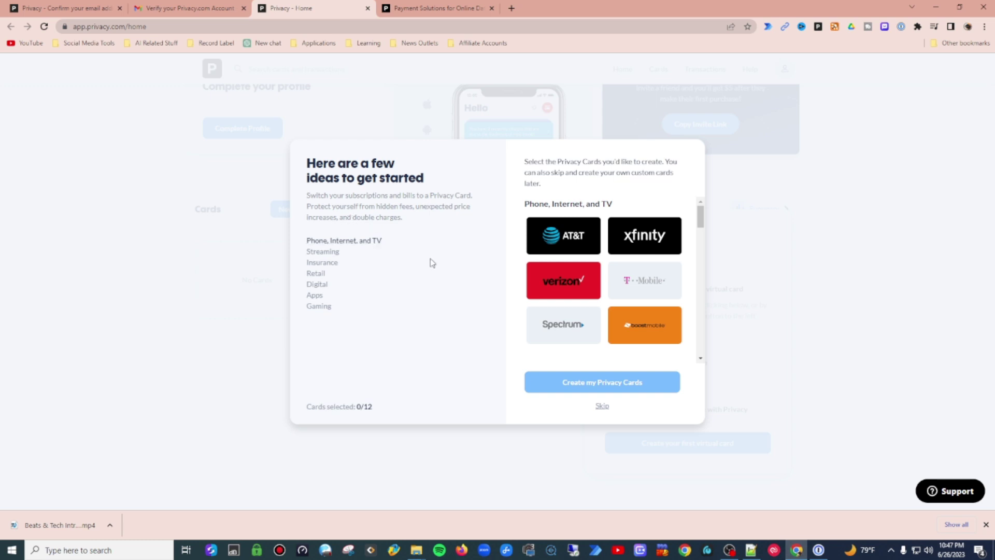
left_click_drag(703, 216, 678, 348)
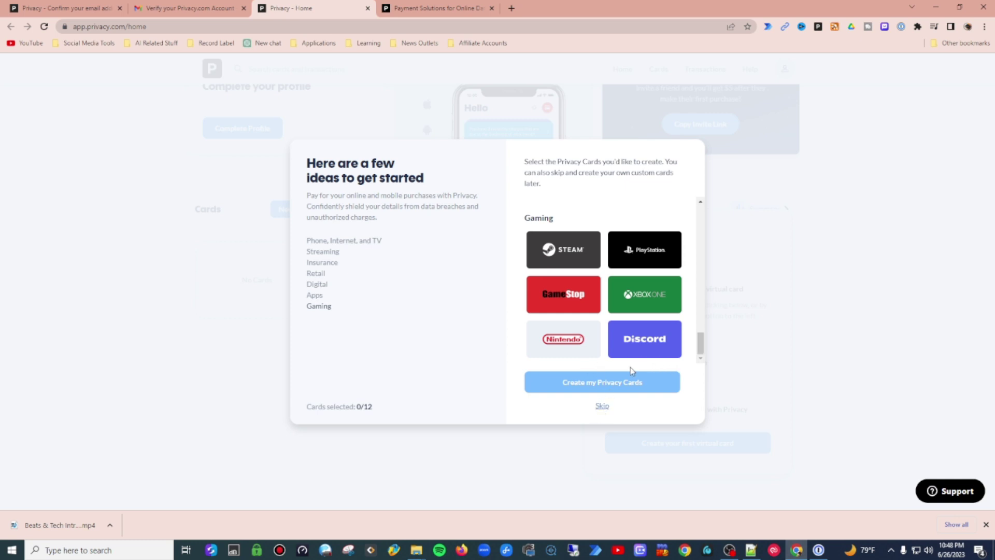
left_click_drag(700, 345, 700, 246)
left_click(534, 280)
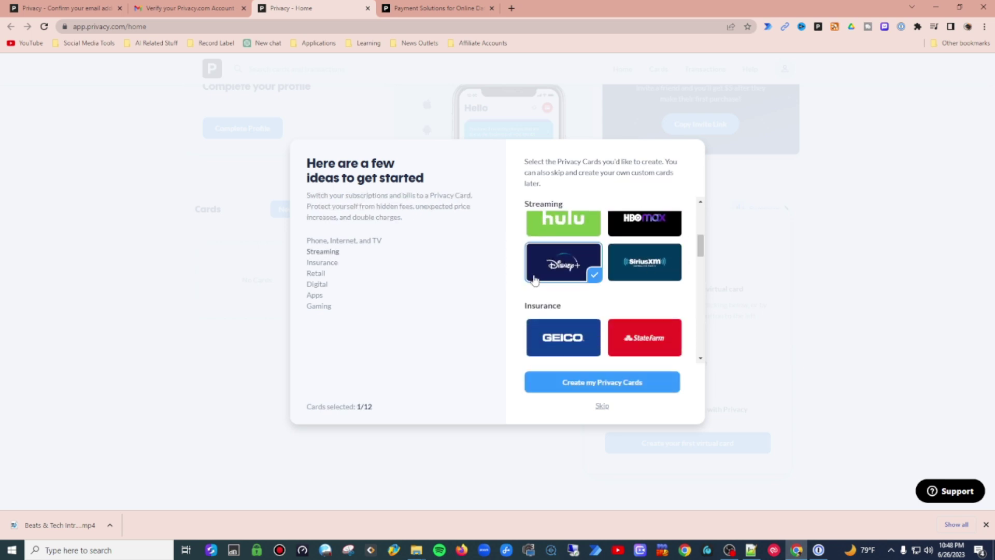
left_click(606, 388)
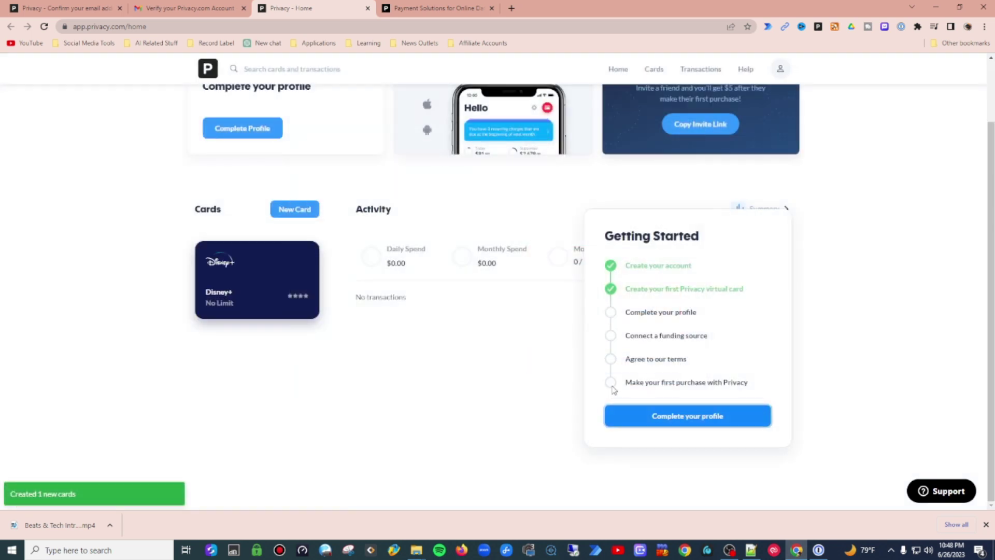
Check the new-card allowance under Activity and start completing the profile with Myself as the intended use.
mouse_move(571, 244)
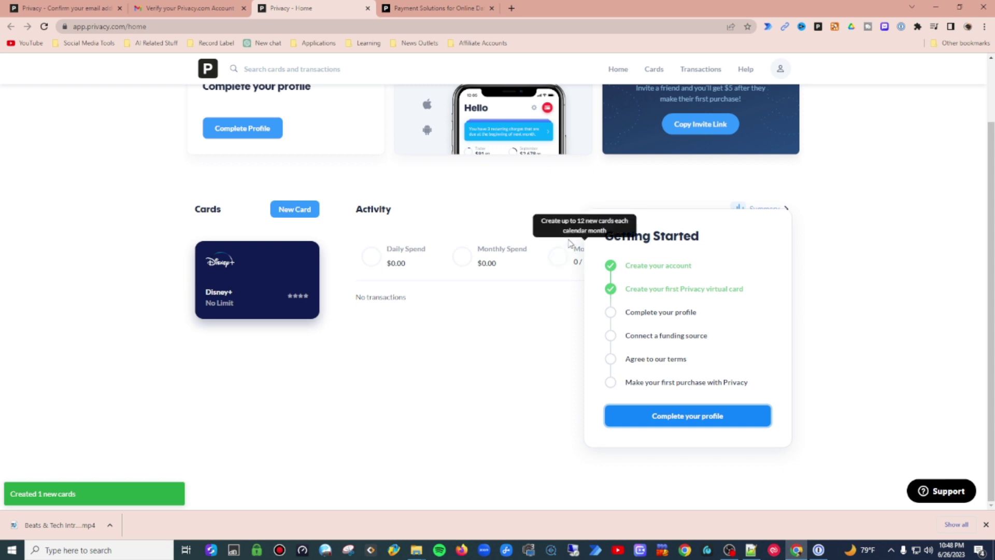
mouse_move(372, 271)
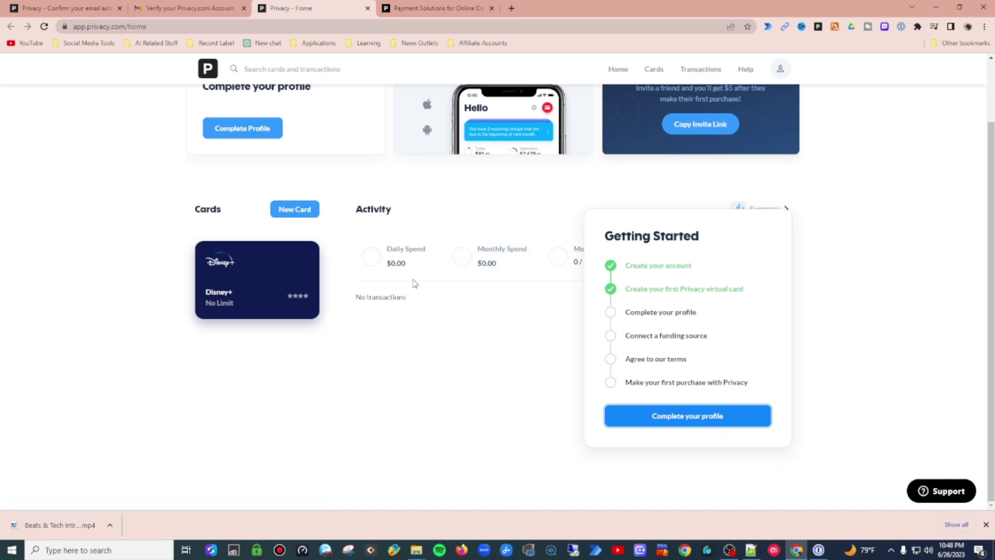
mouse_move(377, 254)
left_click(684, 416)
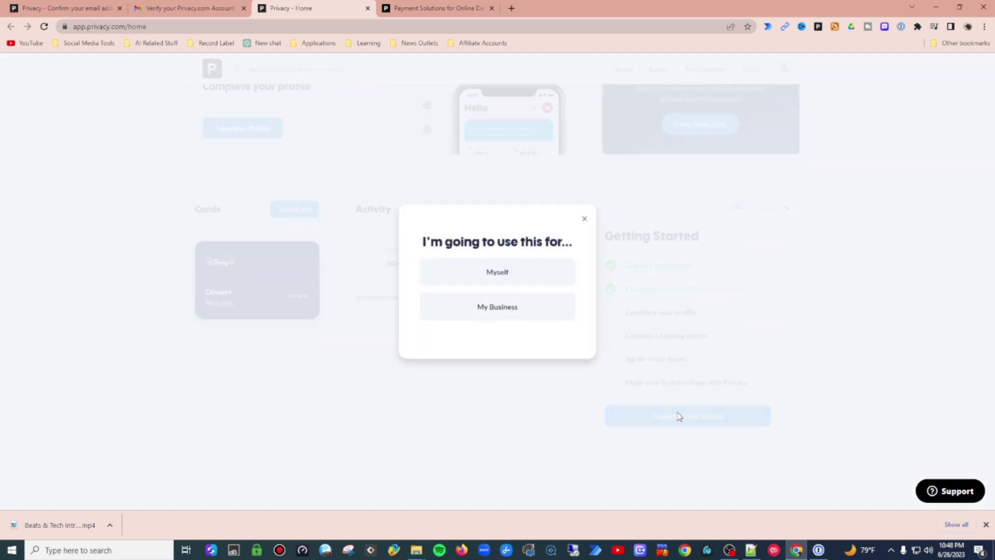
left_click(497, 272)
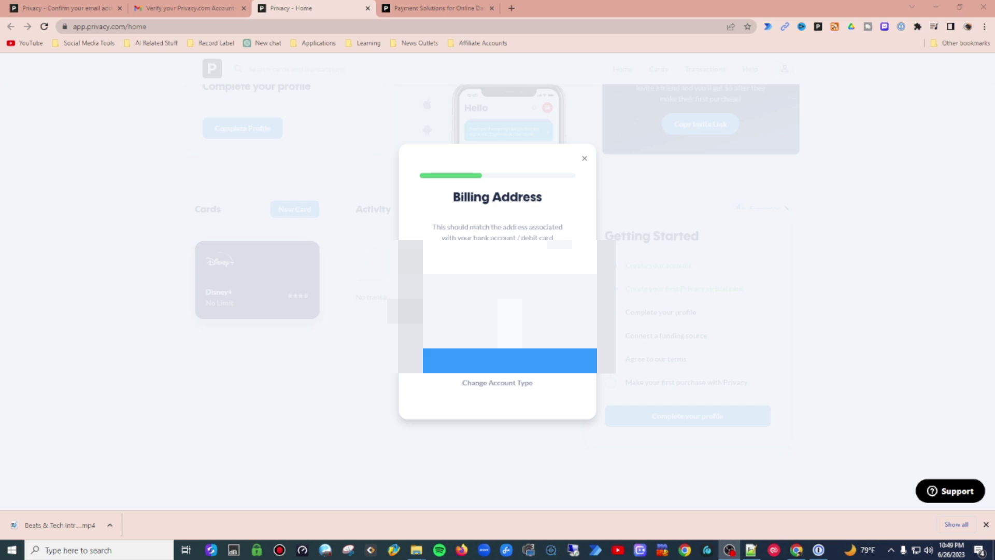
Fill in the billing address associated with the bank account or debit card and submit it.
left_click(488, 286)
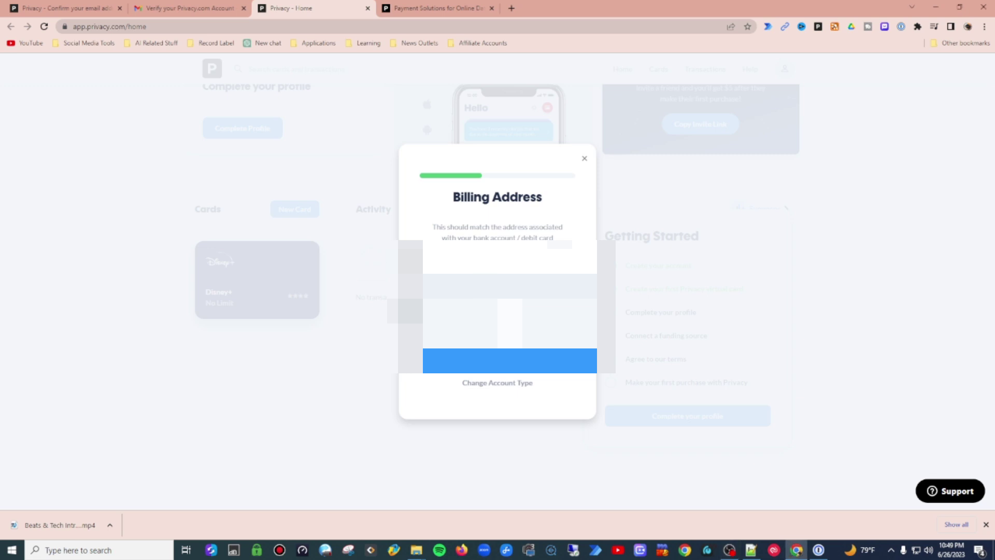
type("***")
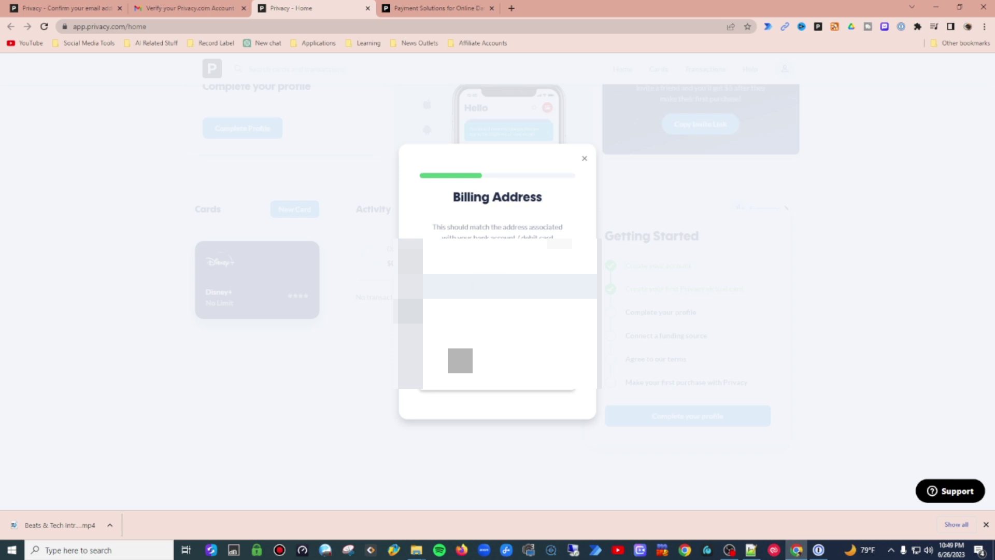
left_click_drag(498, 280, 473, 280)
left_click(487, 311)
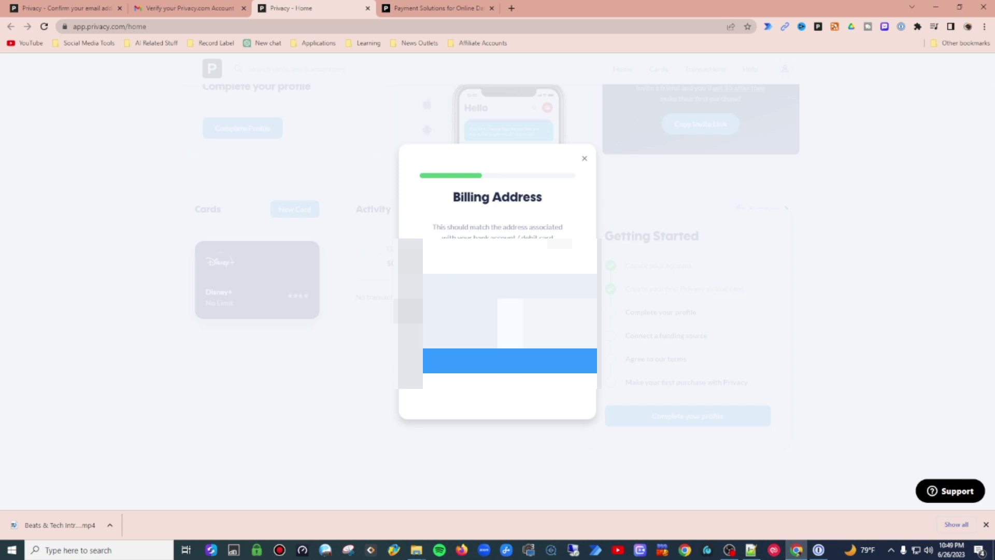
left_click(488, 284)
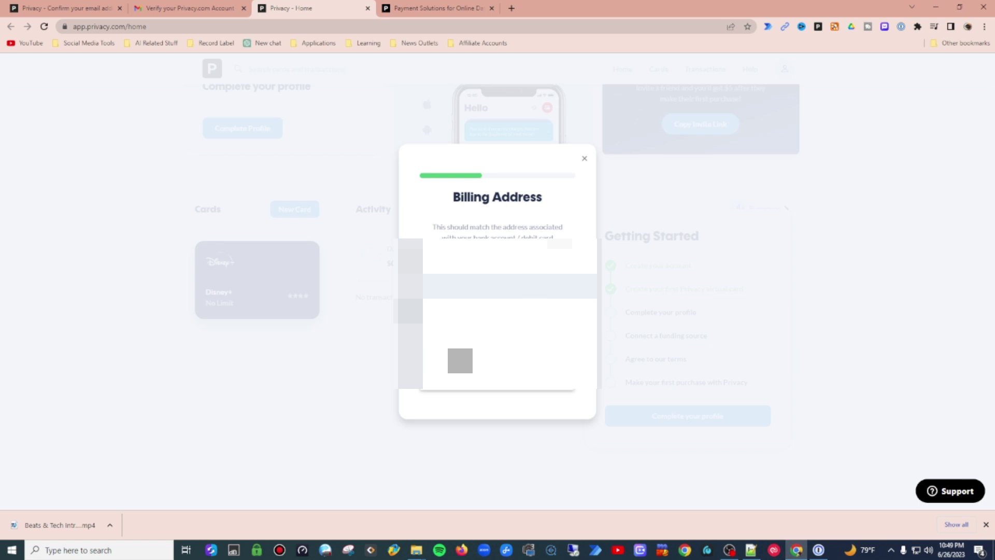
left_click(487, 311)
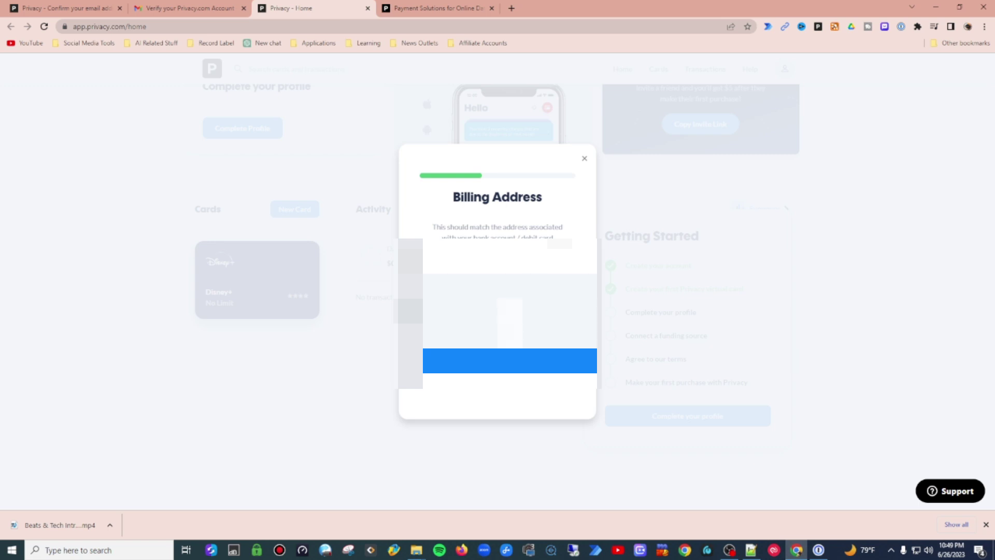
left_click(518, 362)
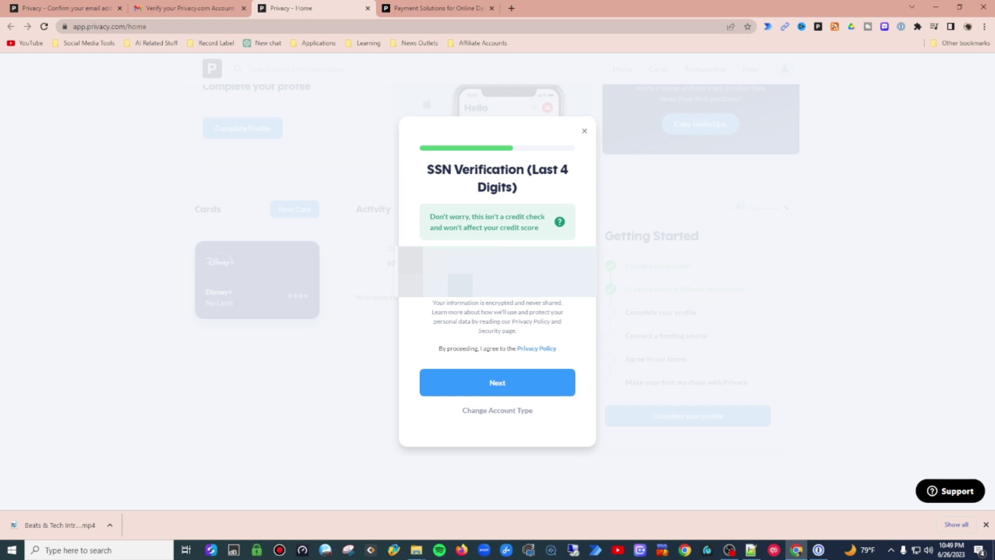
Submit the last four digits of the SSN for verification and confirm the personal details as correct.
left_click(467, 382)
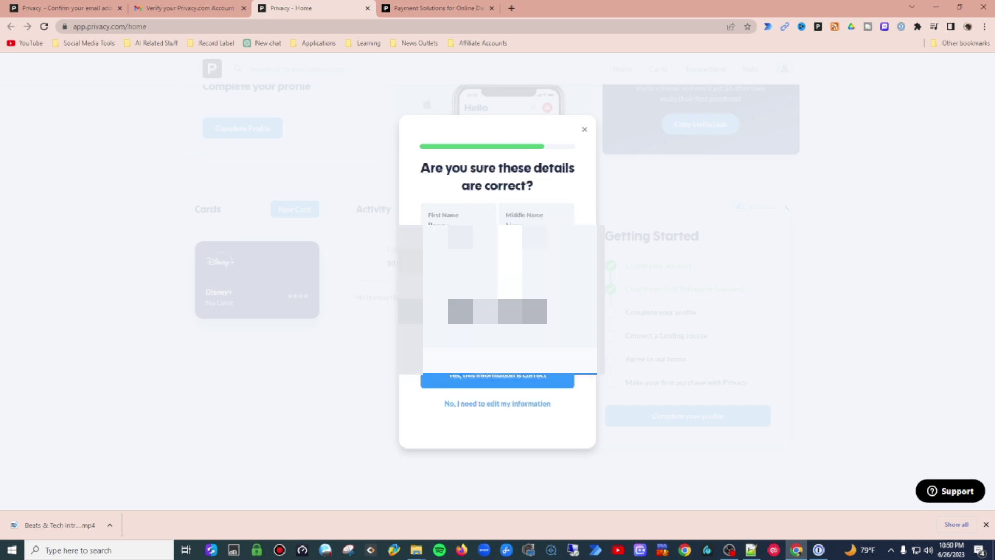
left_click(492, 379)
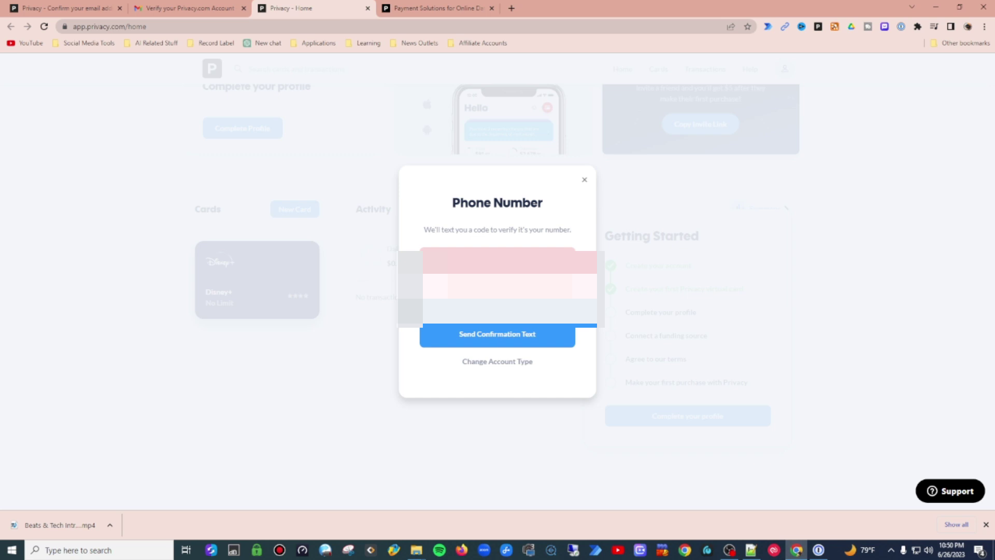
left_click(507, 358)
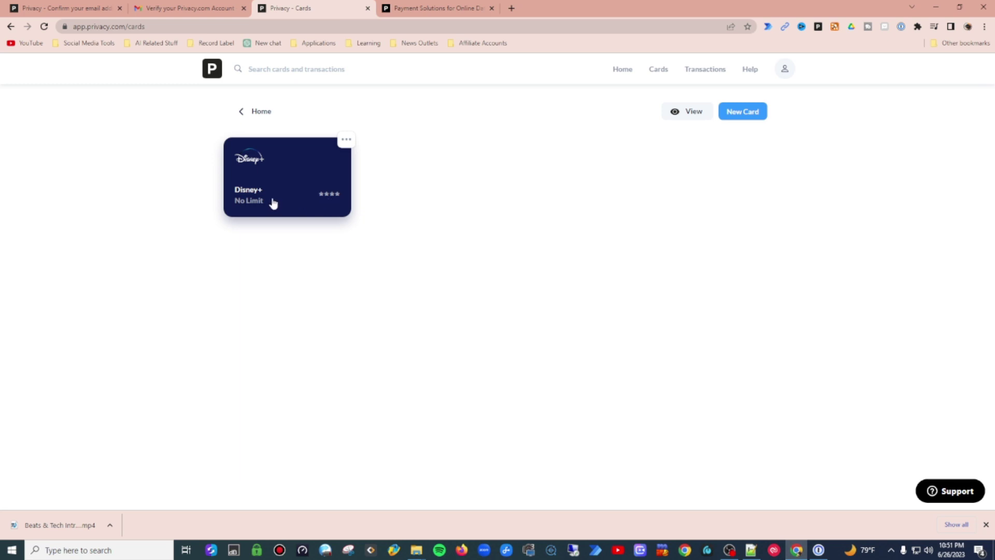
Try out the Disney+ card's spend limit options, including a $4300 total limit, and close the card without saving.
left_click(311, 195)
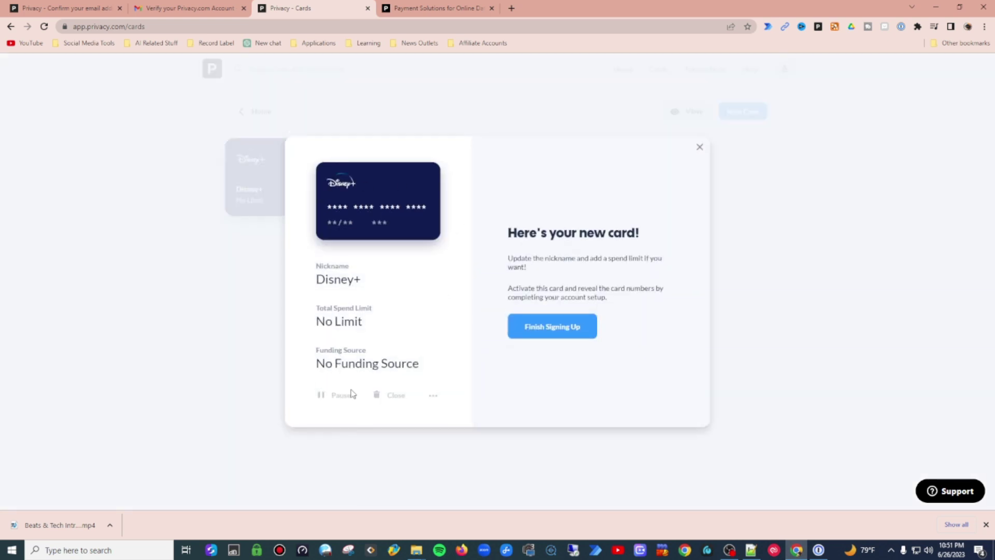
left_click(355, 325)
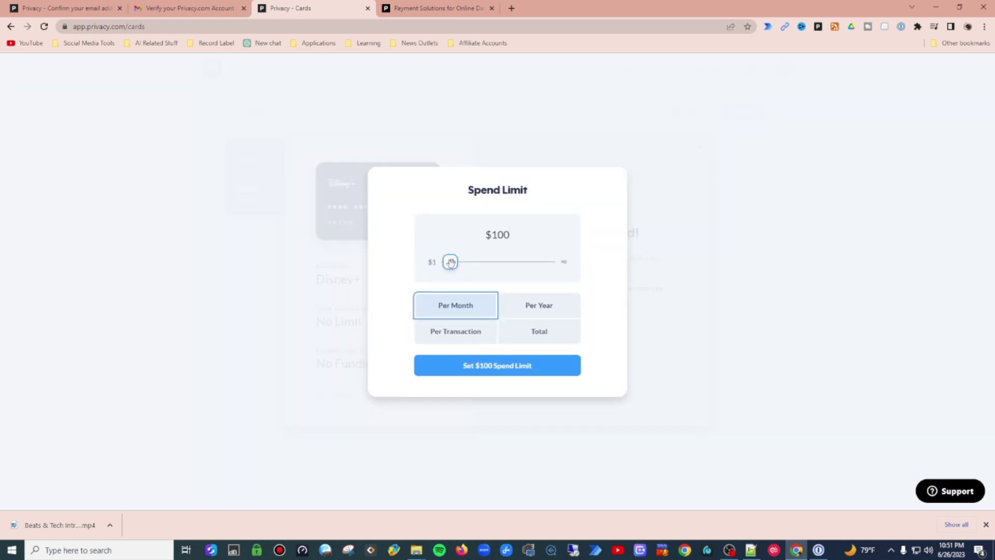
left_click(550, 310)
left_click(445, 341)
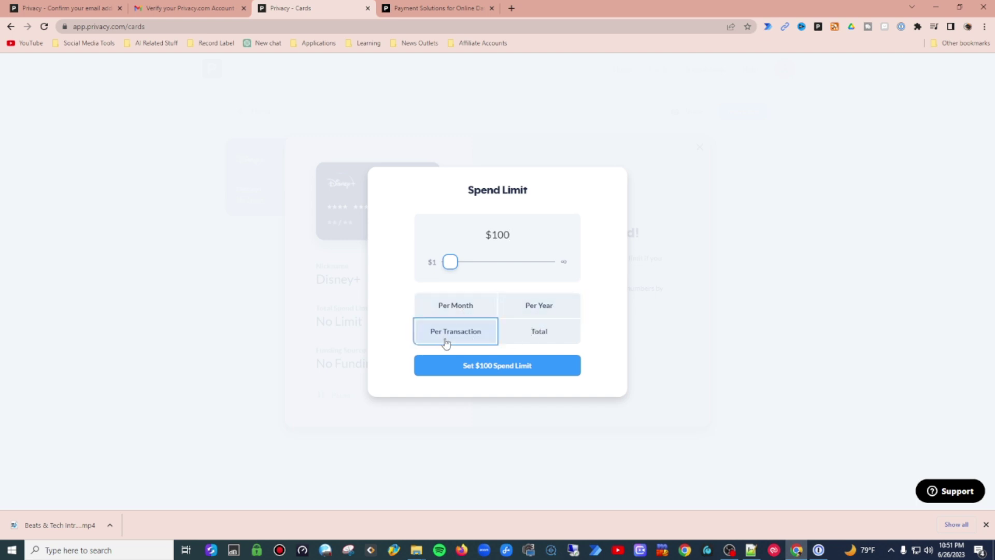
left_click(537, 340)
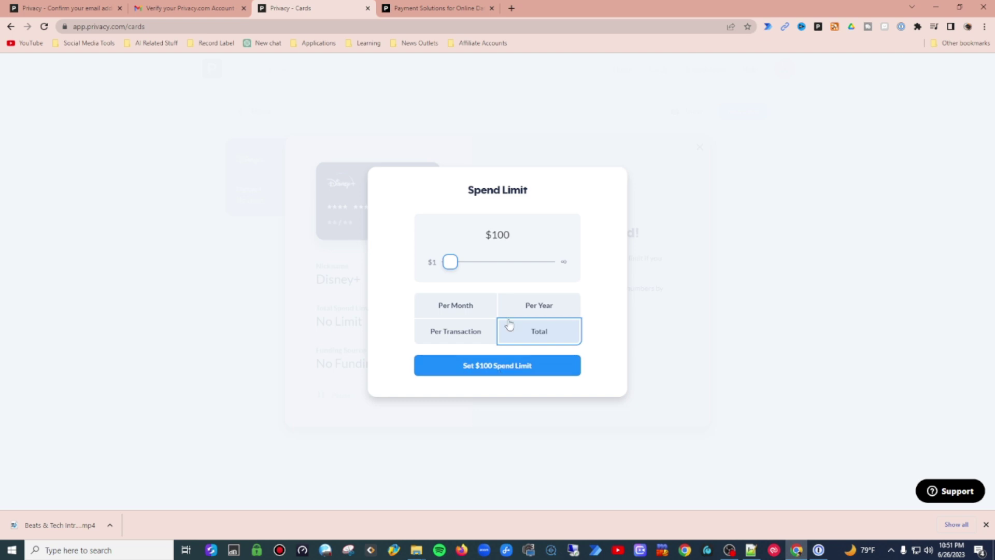
left_click_drag(451, 262, 534, 265)
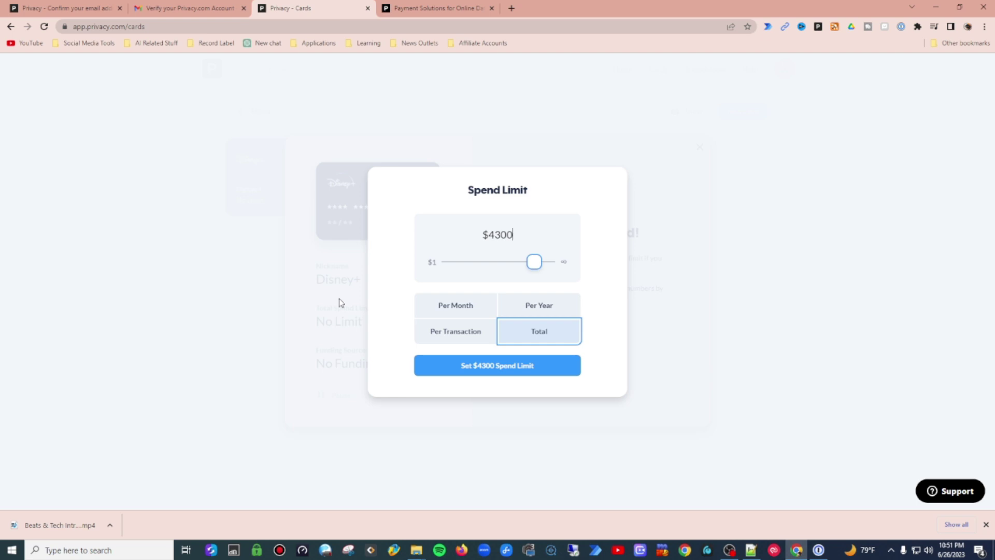
left_click(335, 313)
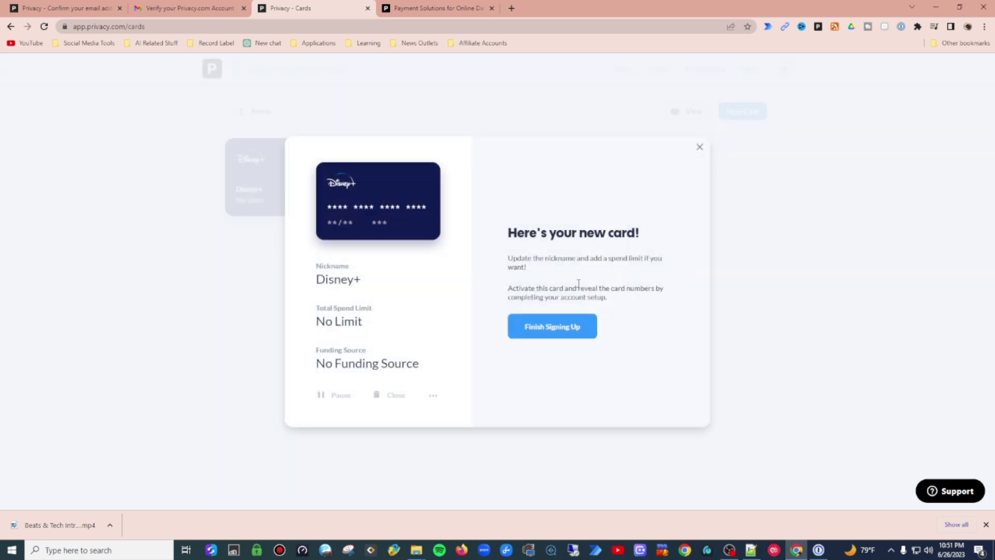
left_click(699, 148)
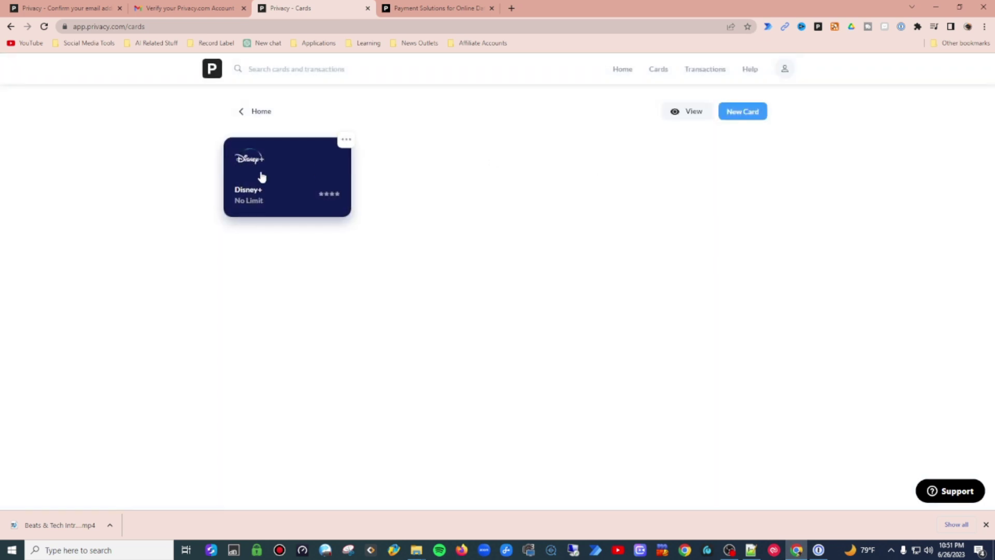
Return to the account home page and bring up the link options for the Cards page.
left_click(237, 113)
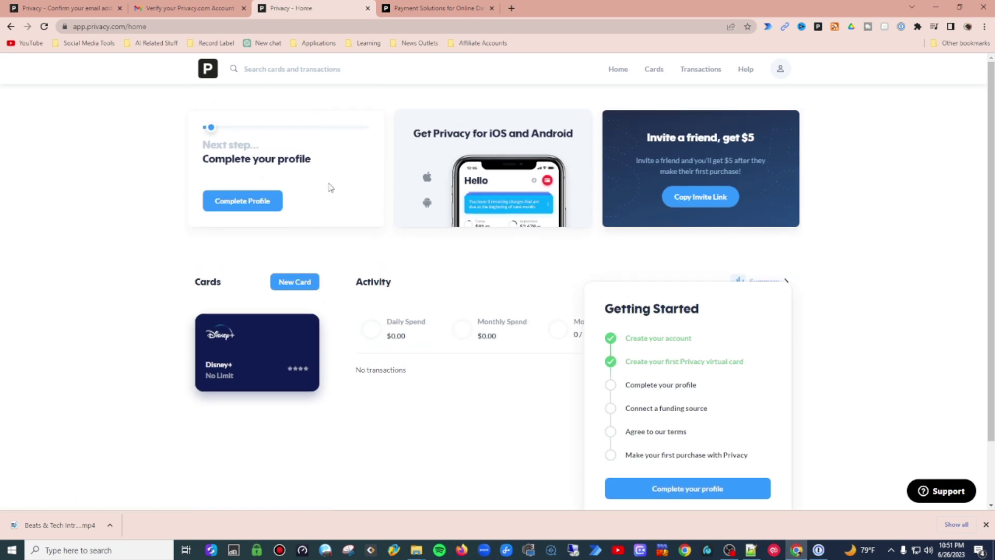
scroll(531, 188, "down", 1)
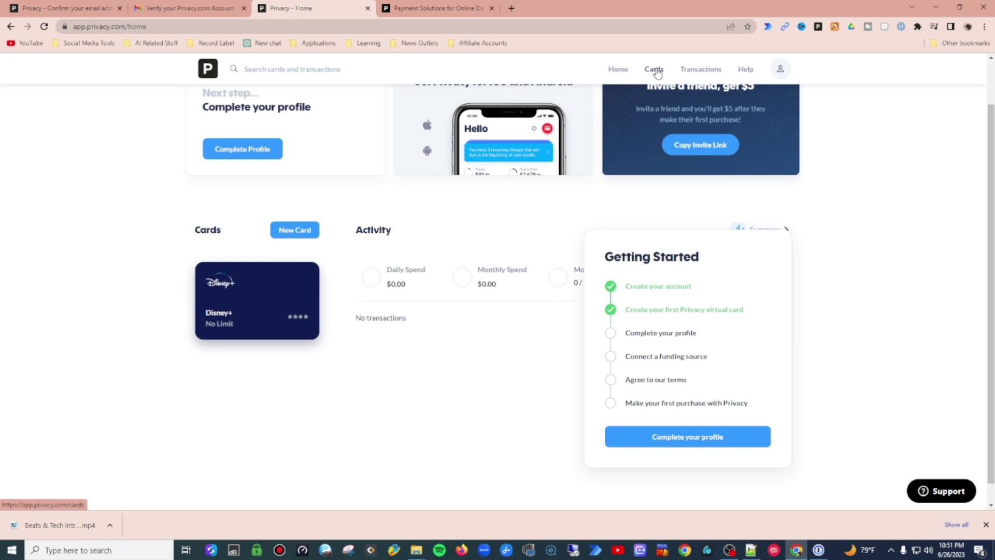
right_click(658, 72)
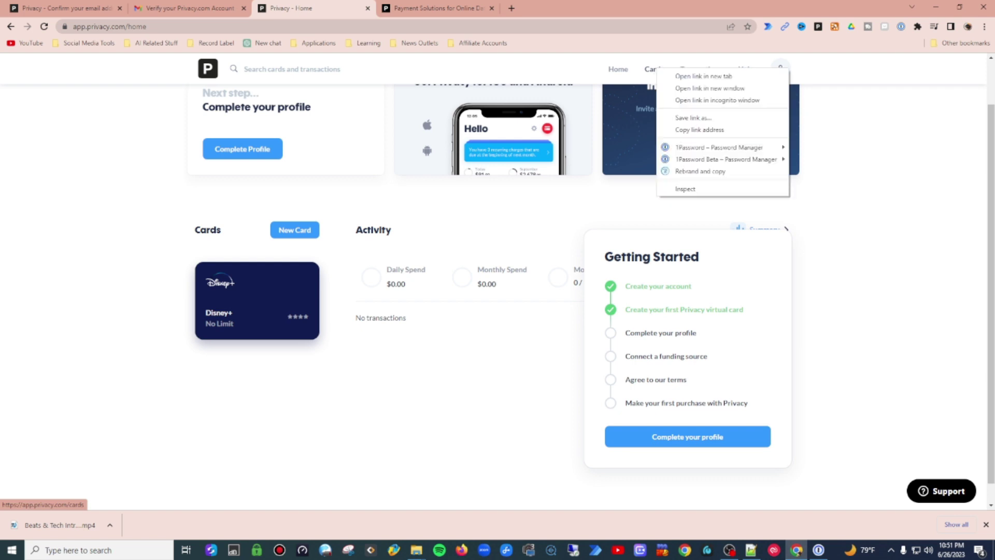